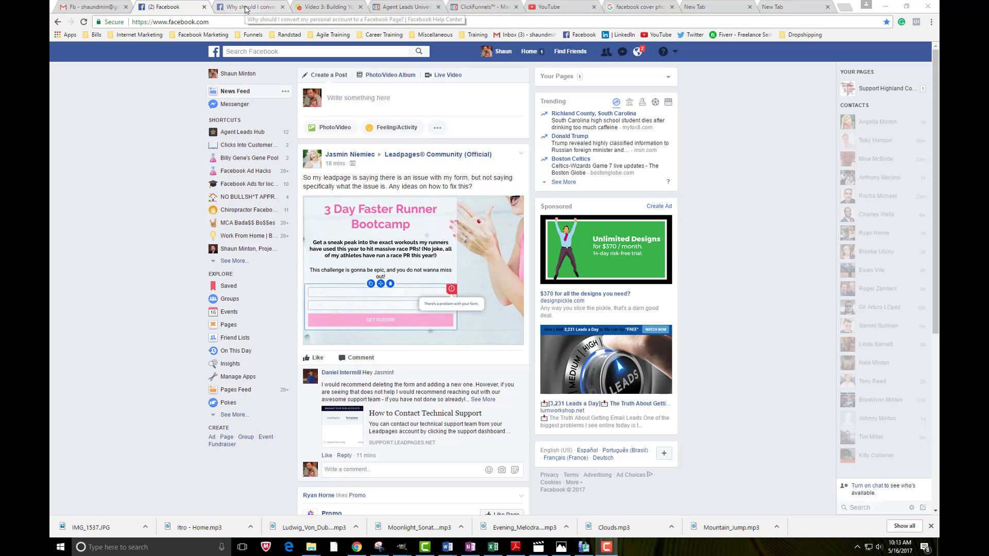
Highlight '(example: your business),' in the conversion help article, then return to the News Feed tab
{"action": "left_click", "coordinate": [245, 9]}
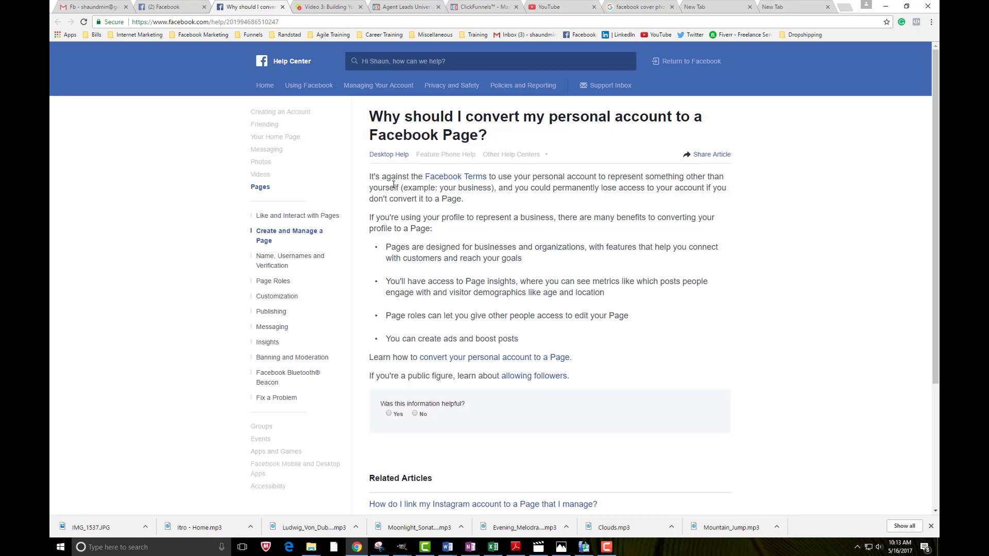
{"action": "left_click_drag", "start_coordinate": [402, 189], "coordinate": [496, 192]}
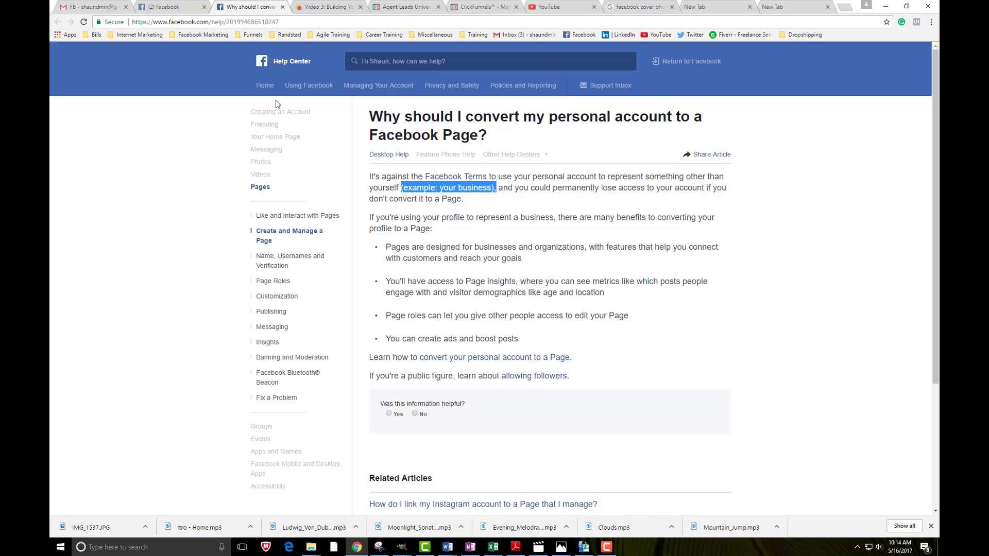
{"action": "left_click", "coordinate": [156, 6]}
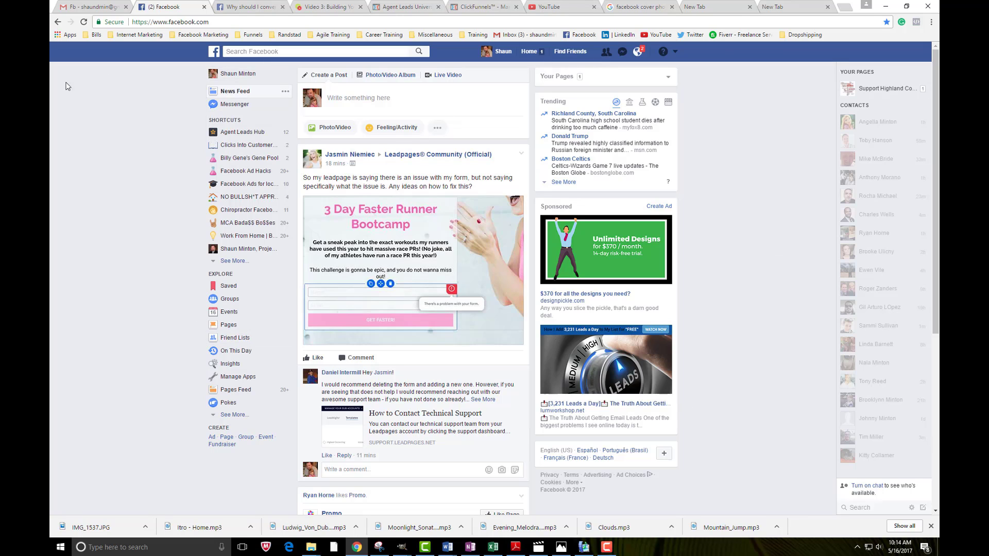
Choose Create Page from the account dropdown in the top bar
{"action": "left_click", "coordinate": [676, 53]}
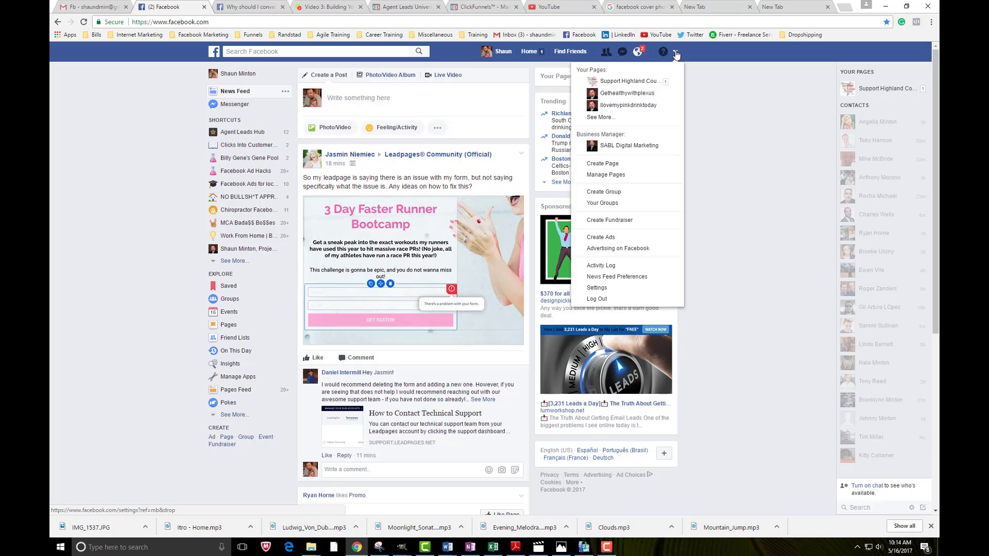
{"action": "left_click", "coordinate": [611, 164]}
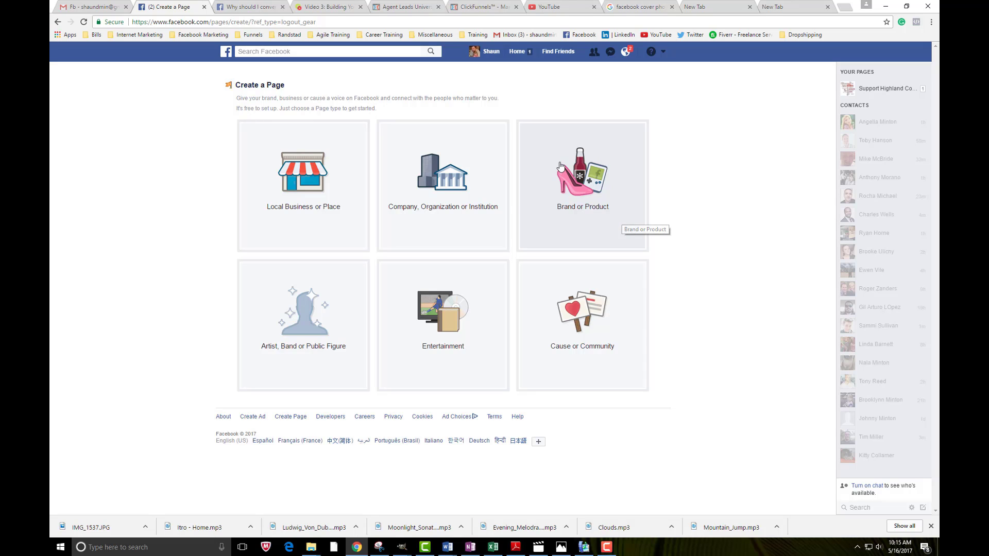
Pick Brand or Product as the page type, with the Health/Beauty category
{"action": "left_click", "coordinate": [584, 187]}
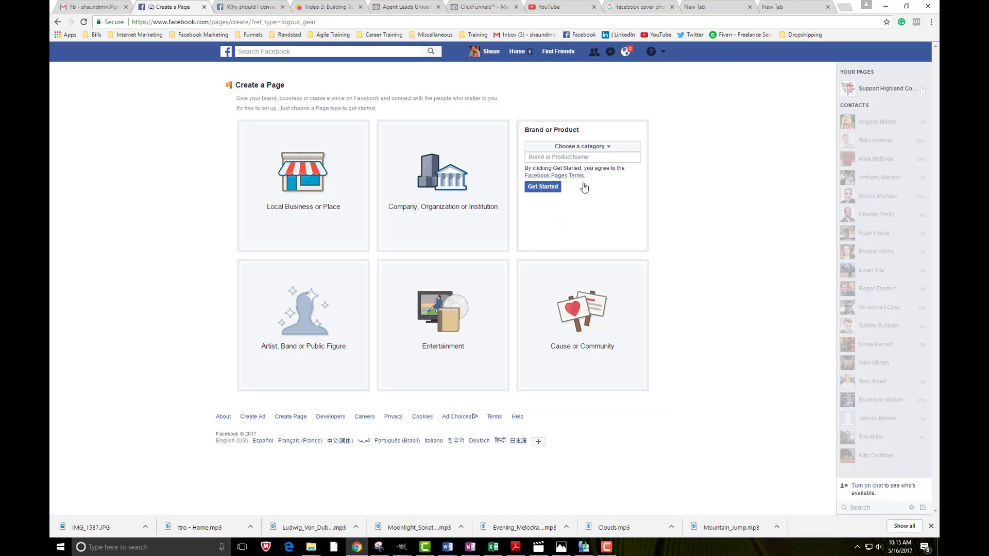
{"action": "left_click", "coordinate": [619, 147]}
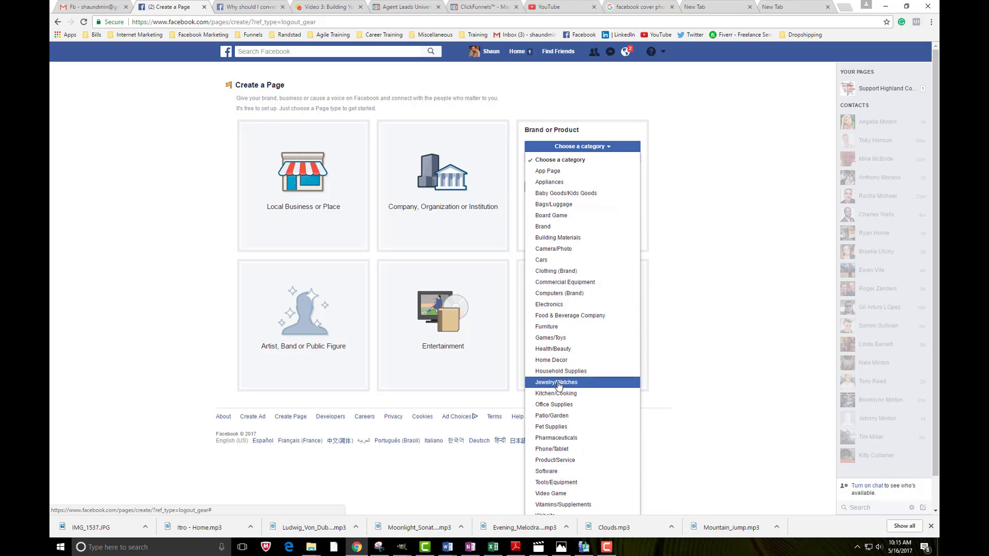
{"action": "left_click", "coordinate": [553, 350]}
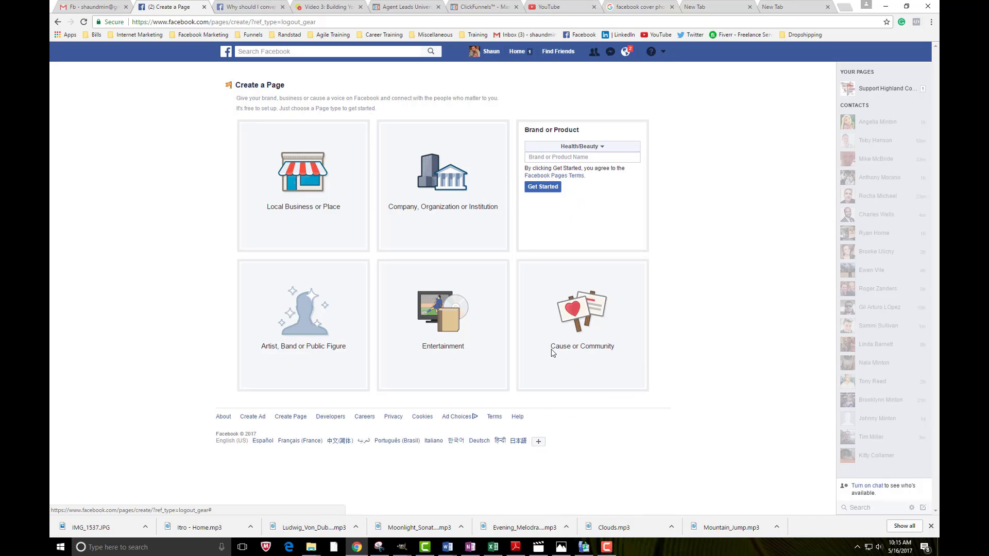
Name the page Lovemyslimtoday, correcting the typed 'lovemyslimproducts', and create it
{"action": "left_click", "coordinate": [581, 157]}
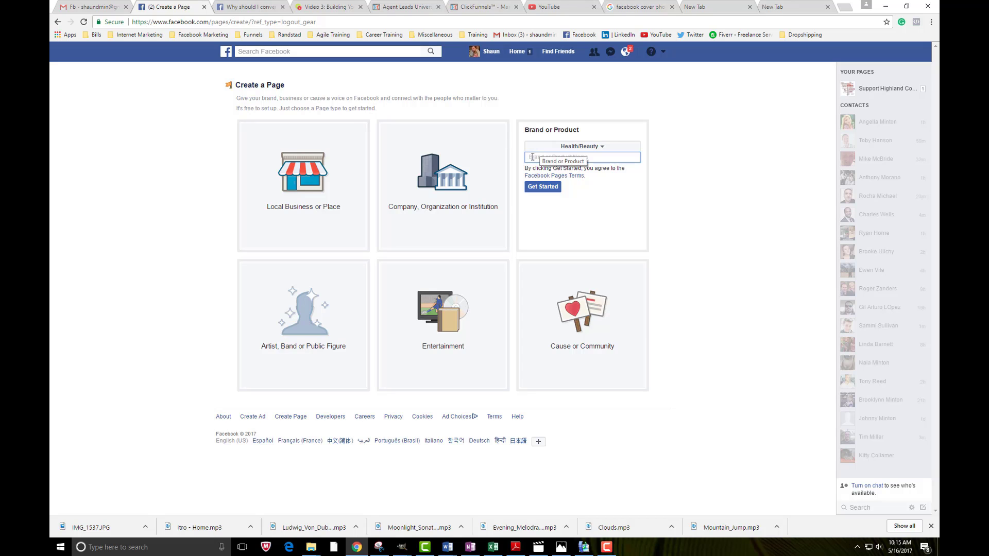
{"action": "type", "text": "lovemyslimproducts"}
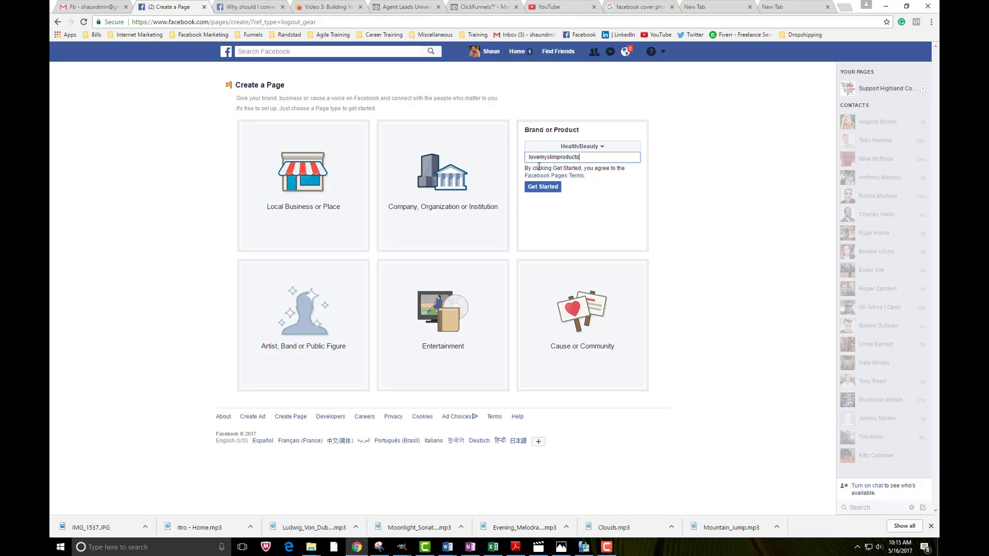
{"action": "left_click", "coordinate": [543, 189]}
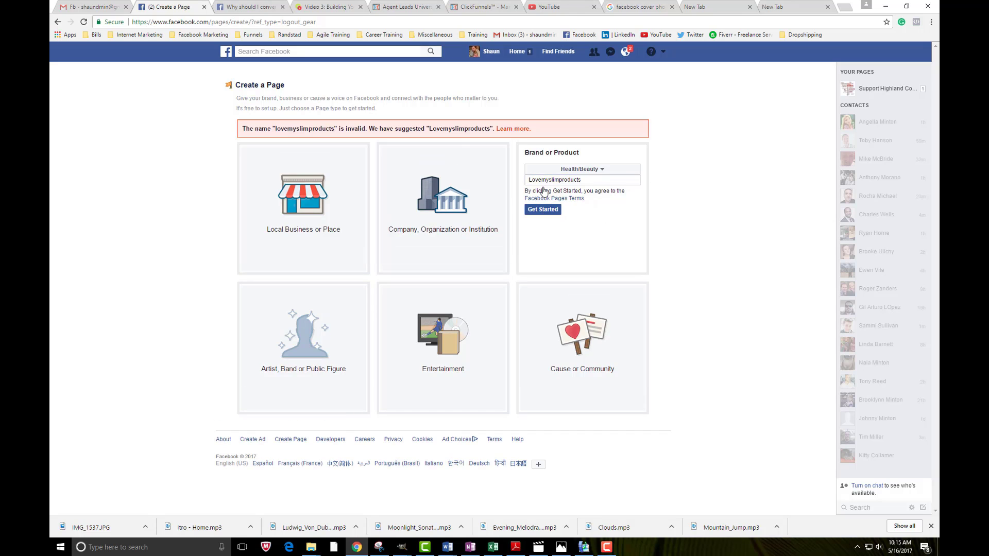
{"action": "left_click", "coordinate": [576, 180]}
{"action": "left_click_drag", "start_coordinate": [576, 182], "coordinate": [559, 181]}
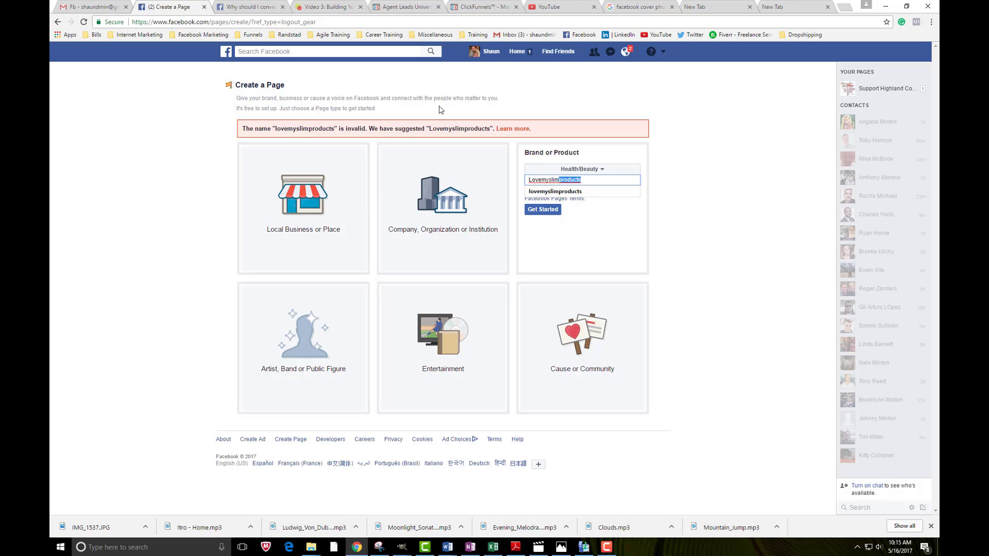
{"action": "type", "text": "today"}
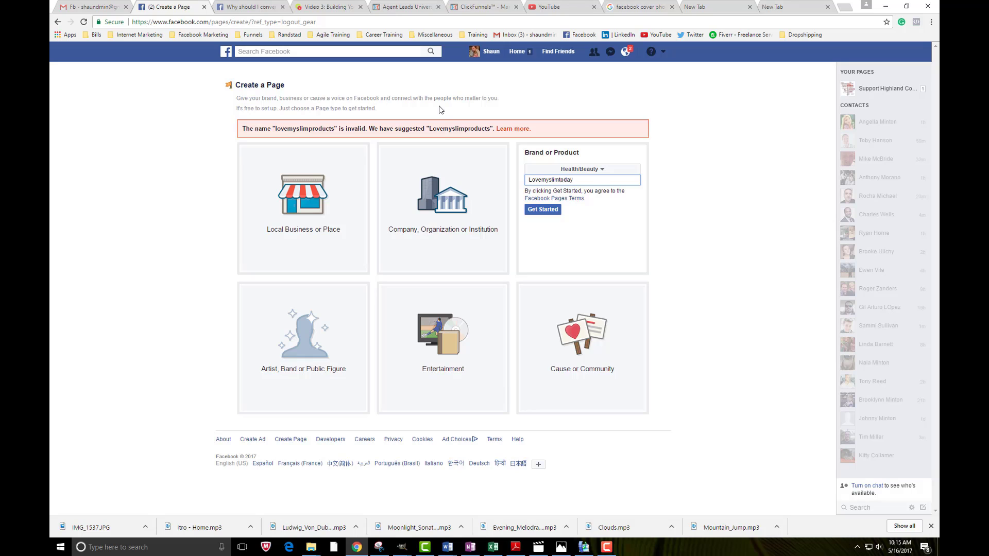
{"action": "left_click", "coordinate": [547, 211]}
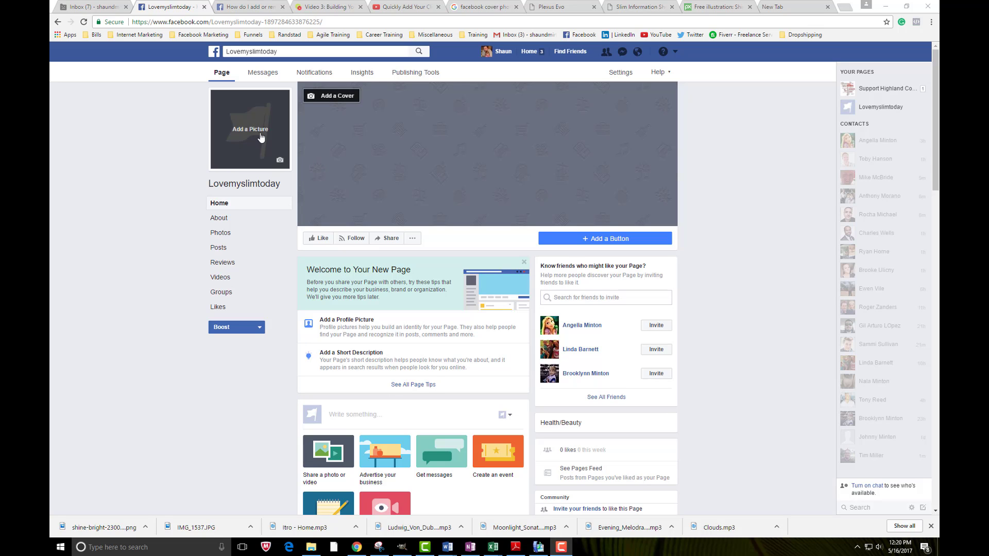
Upload the headshot photo as the profile picture, adjust its crop slightly, and save it
{"action": "left_click", "coordinate": [280, 160]}
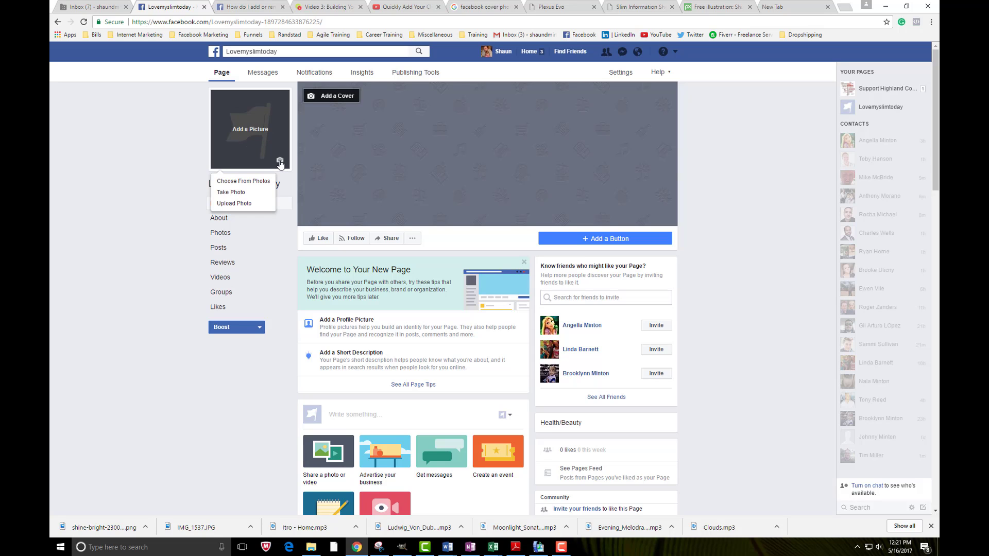
{"action": "left_click", "coordinate": [243, 204]}
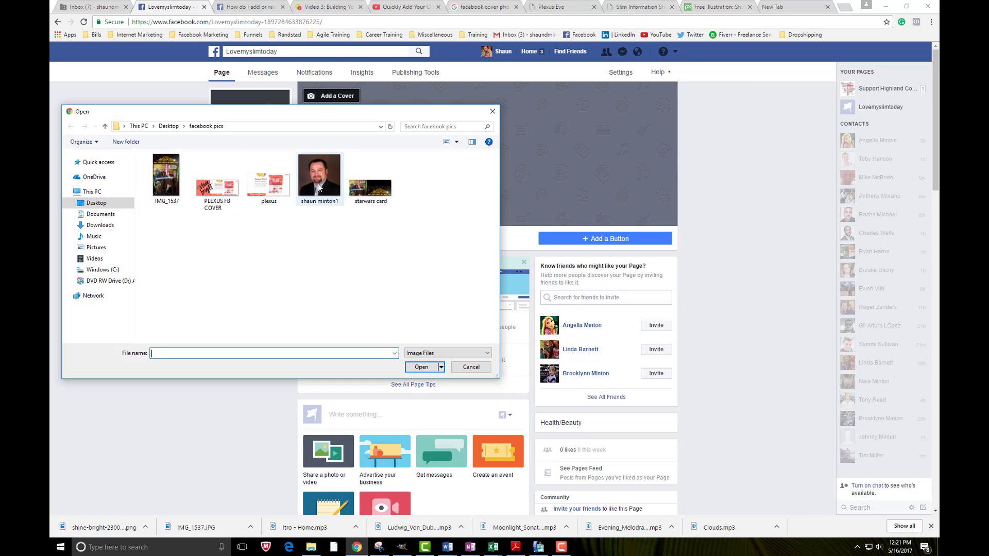
{"action": "double_click", "coordinate": [319, 178]}
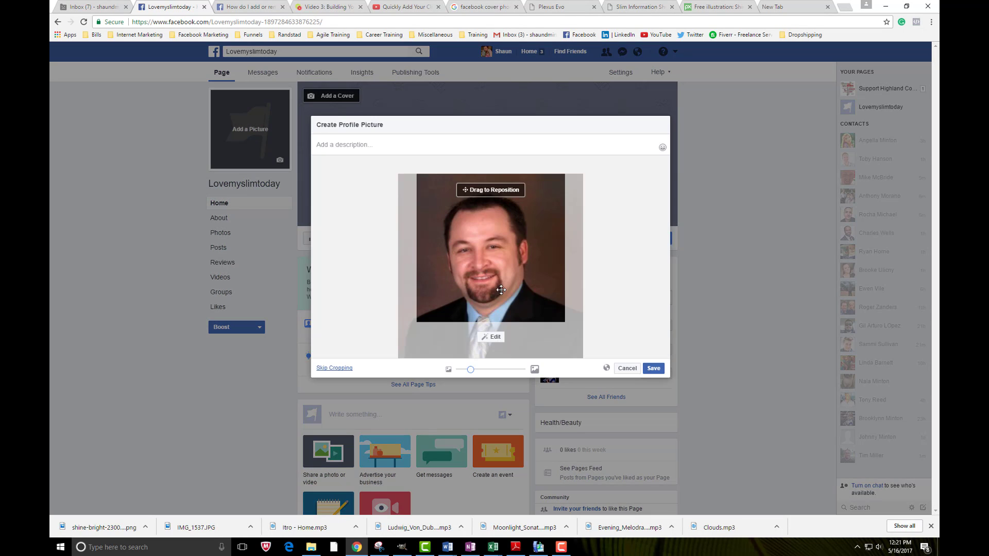
{"action": "left_click_drag", "start_coordinate": [505, 293], "coordinate": [505, 279]}
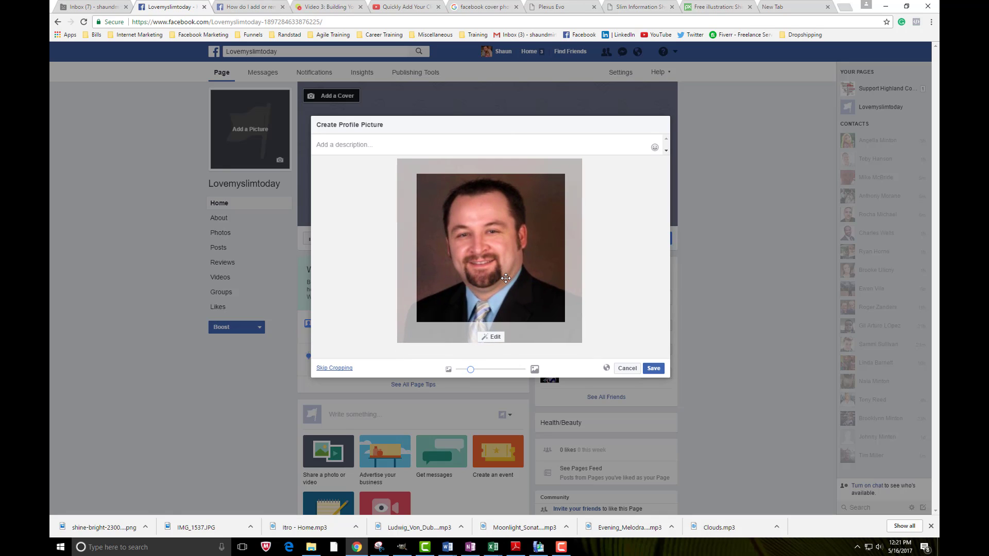
{"action": "left_click", "coordinate": [652, 369]}
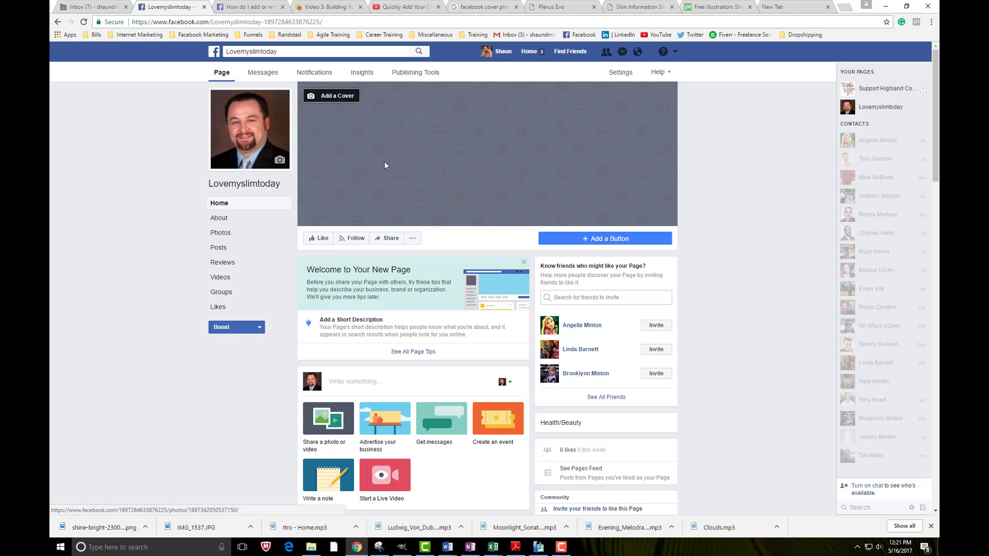
Upload the plexus image as the cover and drag it until the full Plexus Slim title shows
{"action": "left_click", "coordinate": [331, 99]}
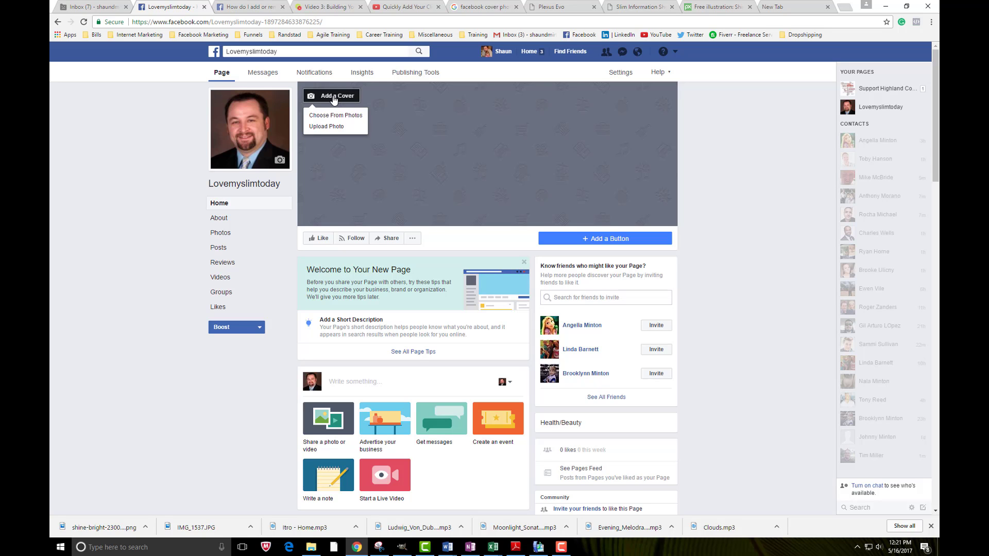
{"action": "left_click", "coordinate": [321, 133]}
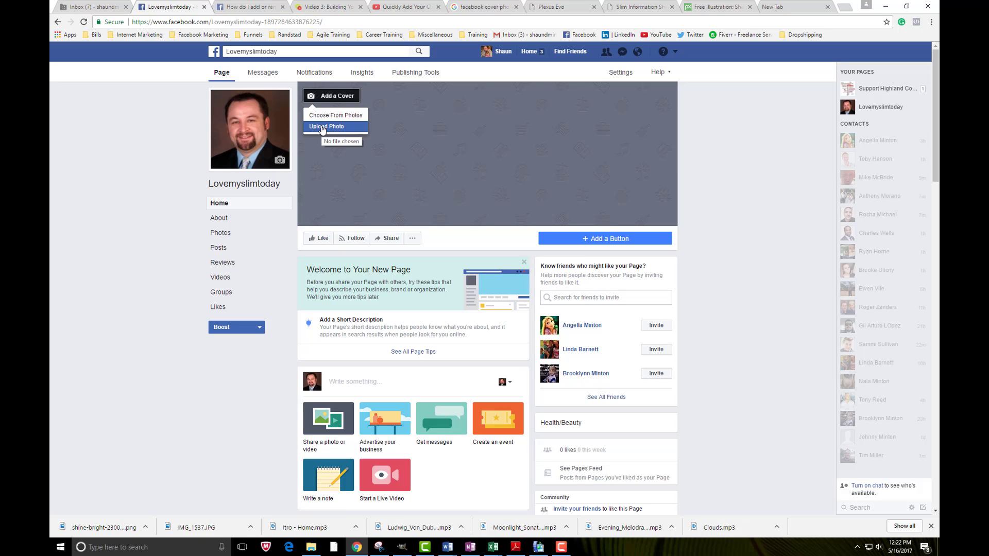
{"action": "left_click", "coordinate": [322, 129]}
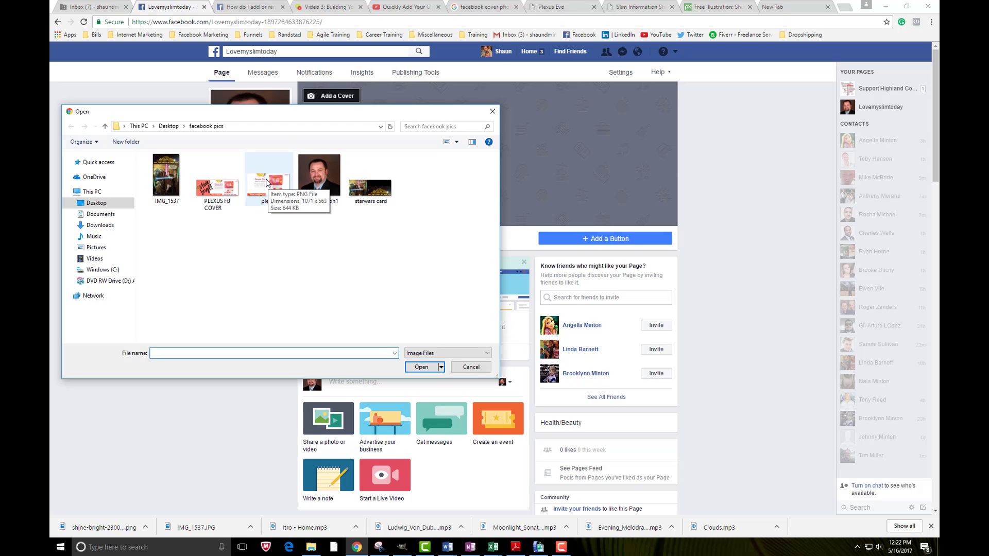
{"action": "double_click", "coordinate": [267, 181]}
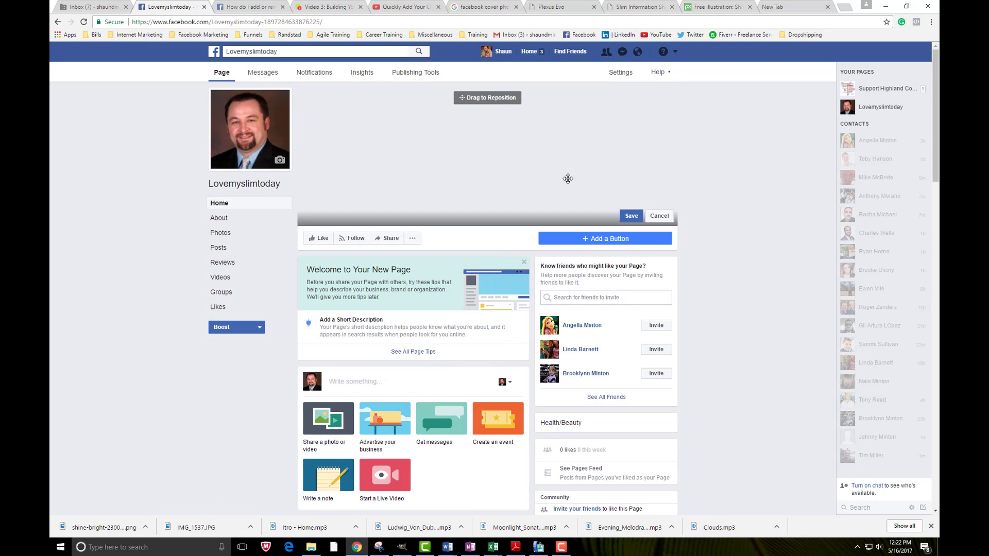
{"action": "left_click_drag", "start_coordinate": [572, 130], "coordinate": [463, 174]}
{"action": "left_click_drag", "start_coordinate": [543, 191], "coordinate": [524, 122]}
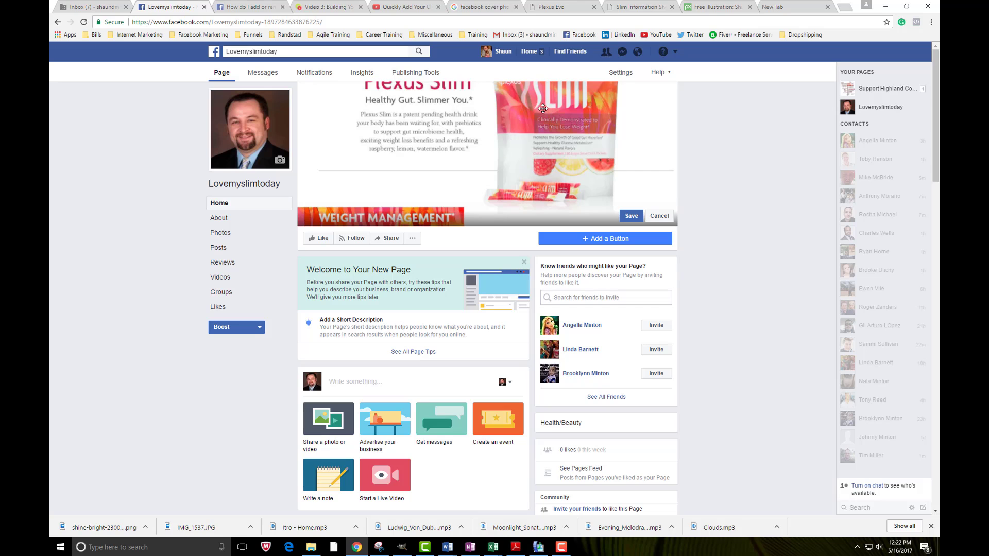
{"action": "left_click_drag", "start_coordinate": [543, 109], "coordinate": [556, 167]}
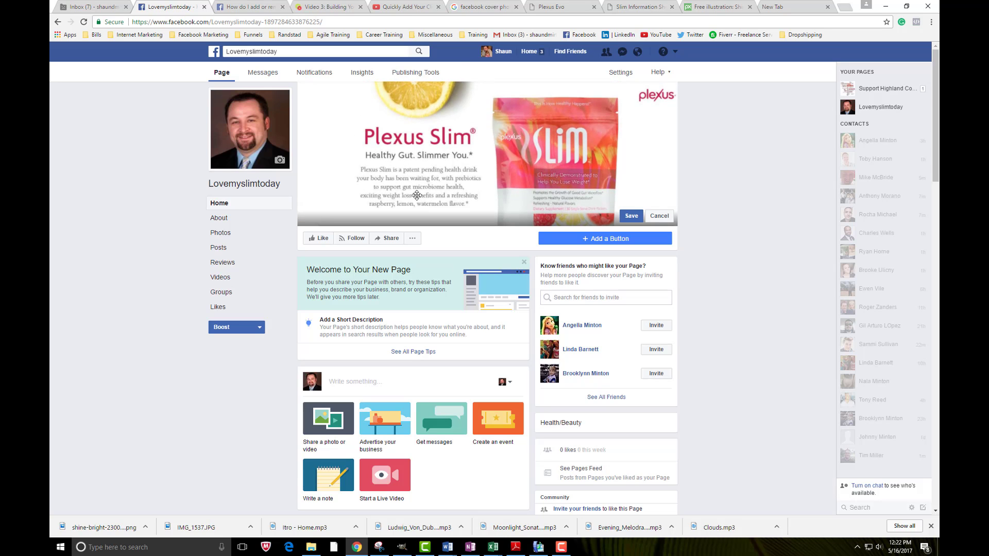
Discard the draft cover, upload PLEXUS FB COVER instead, nudge it slightly left, and save
{"action": "left_click", "coordinate": [659, 216]}
{"action": "left_click", "coordinate": [311, 98]}
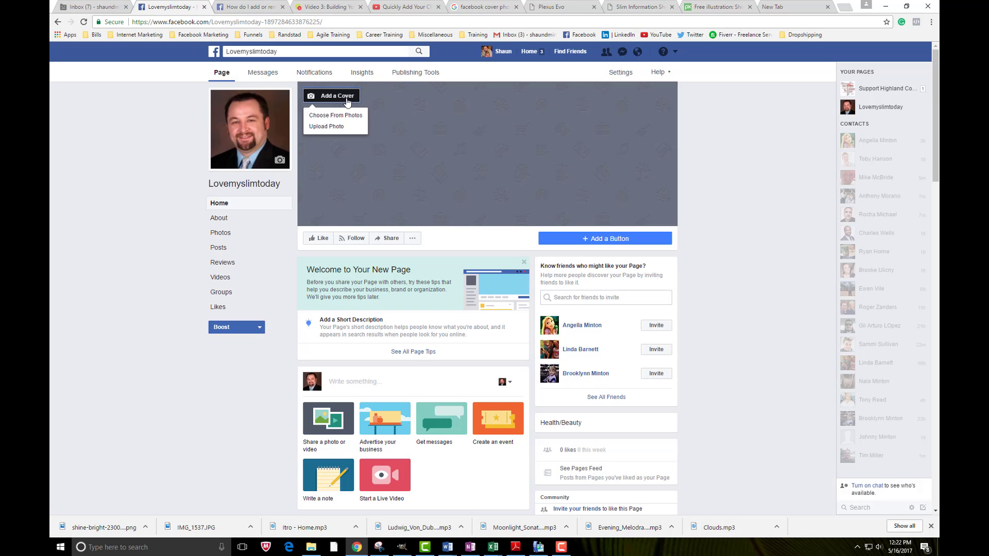
{"action": "left_click", "coordinate": [324, 129]}
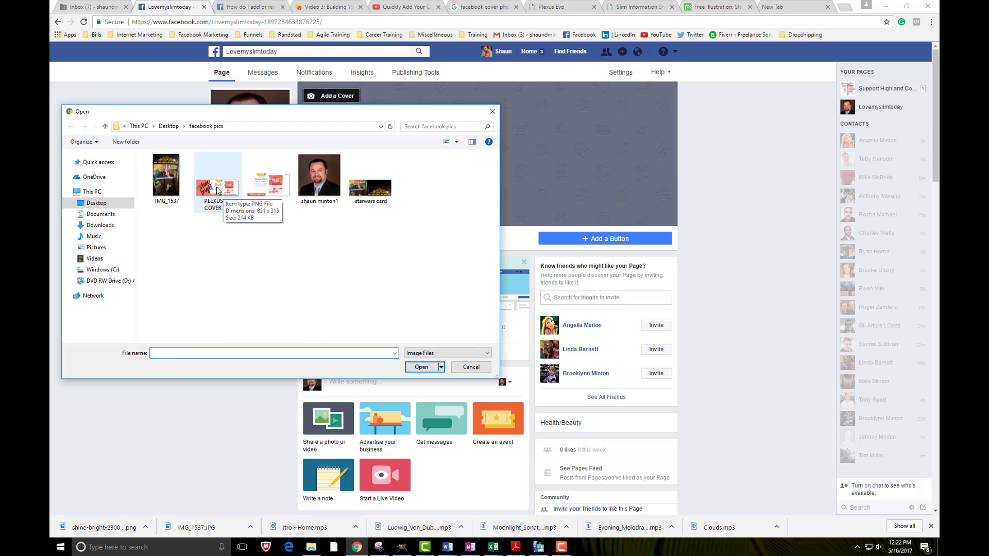
{"action": "double_click", "coordinate": [218, 191]}
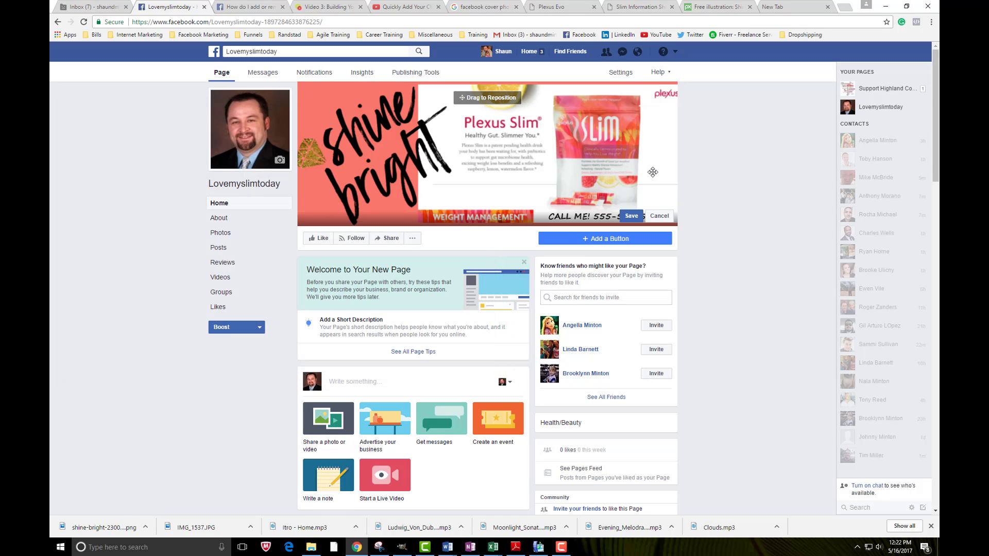
{"action": "left_click_drag", "start_coordinate": [645, 176], "coordinate": [640, 176]}
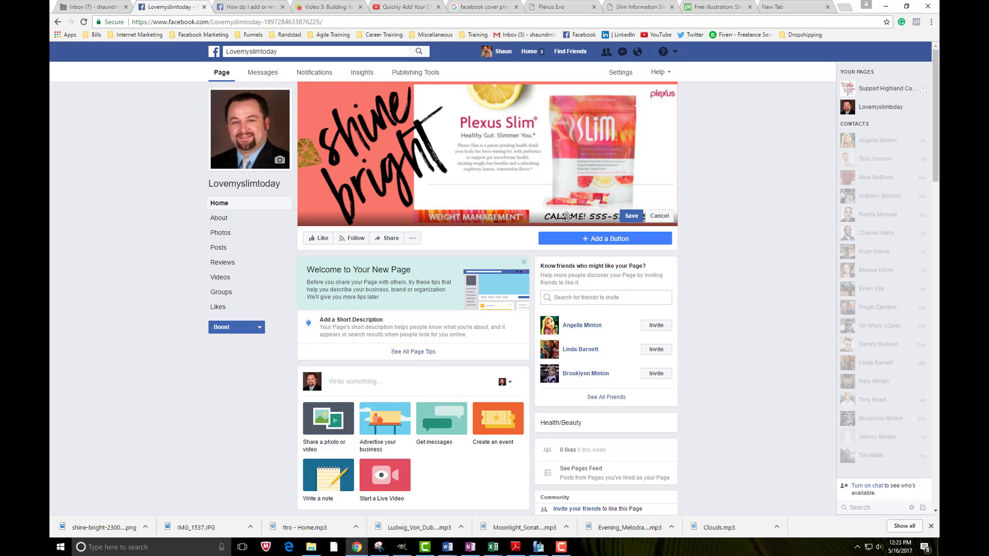
{"action": "left_click", "coordinate": [632, 216]}
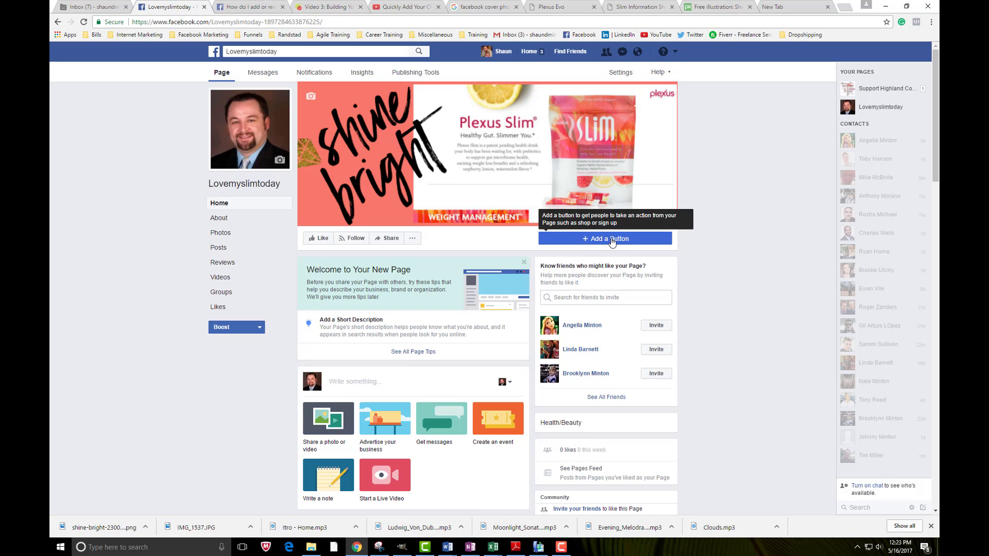
Add a Call Now button under Get in Touch, linked to the business phone number
{"action": "left_click", "coordinate": [605, 240]}
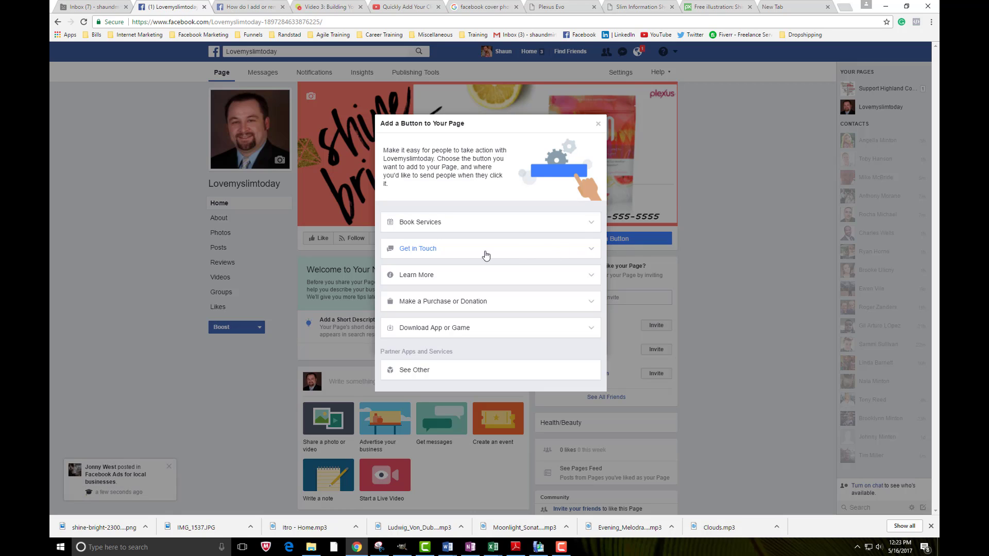
{"action": "left_click", "coordinate": [556, 256]}
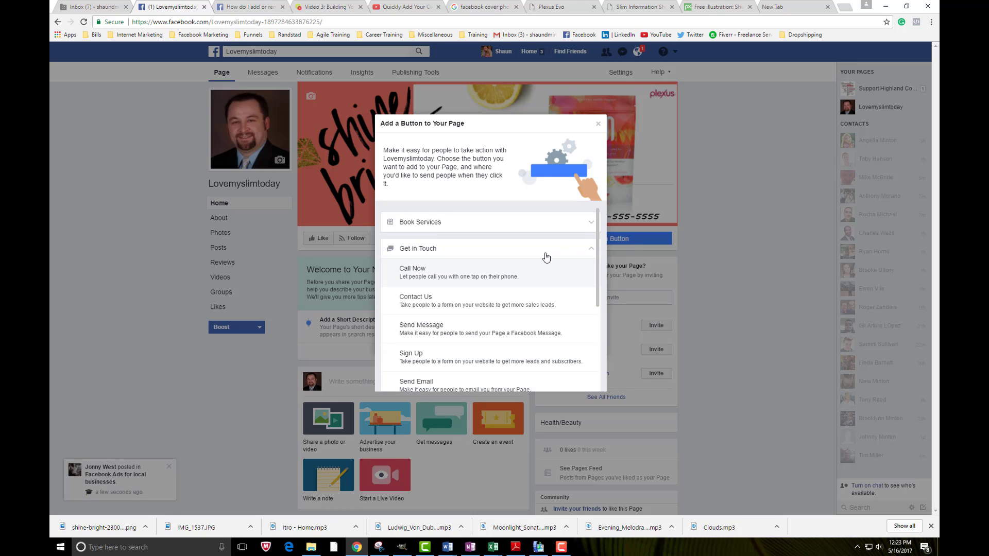
{"action": "scroll", "coordinate": [554, 263], "scroll_direction": "down", "scroll_amount": 1}
{"action": "scroll", "coordinate": [569, 268], "scroll_direction": "up", "scroll_amount": 1}
{"action": "left_click", "coordinate": [426, 267]}
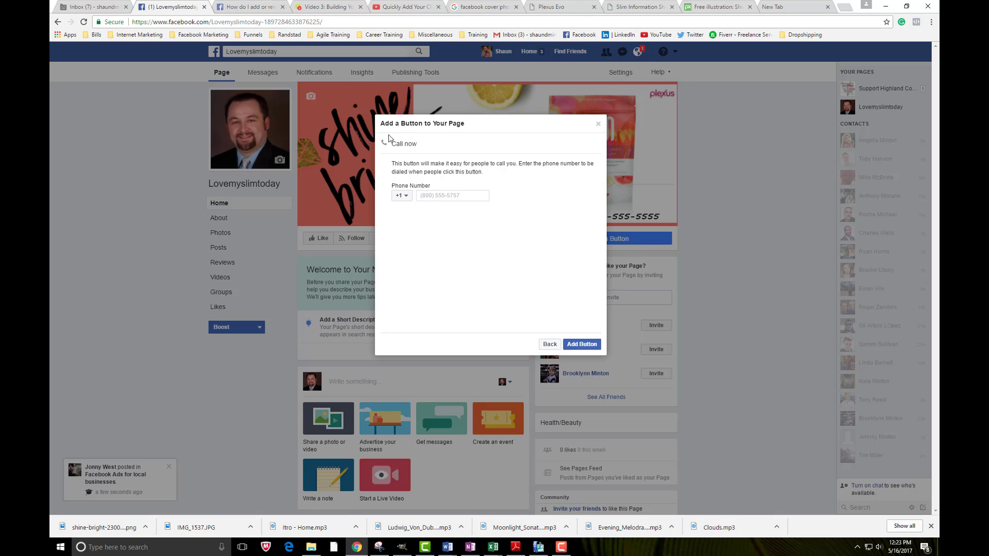
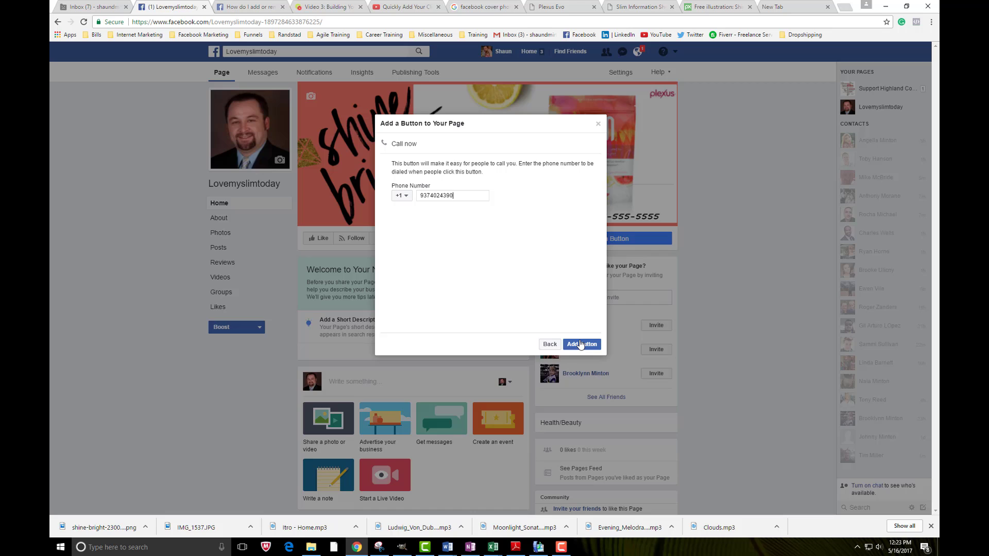
{"action": "left_click", "coordinate": [582, 345]}
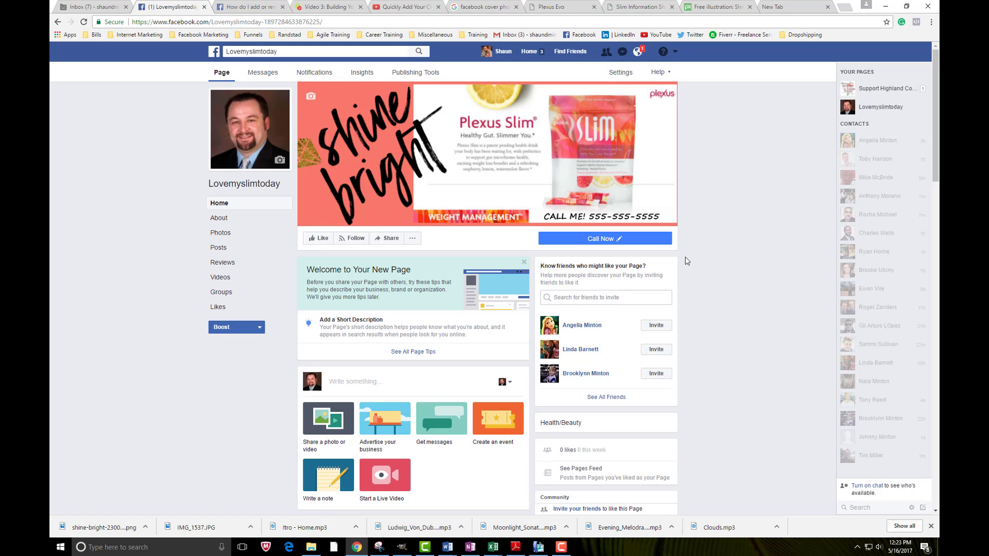
Check the Call Now button's dropdown options, close it, and go to the About section
{"action": "left_click", "coordinate": [601, 239]}
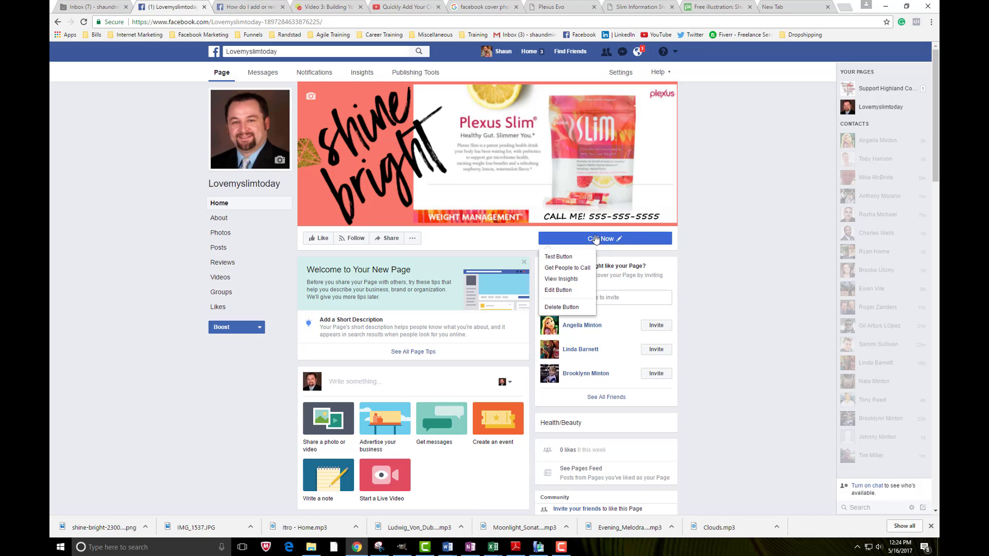
{"action": "left_click", "coordinate": [596, 239]}
{"action": "left_click", "coordinate": [596, 239]}
{"action": "left_click", "coordinate": [575, 240]}
{"action": "left_click", "coordinate": [221, 220]}
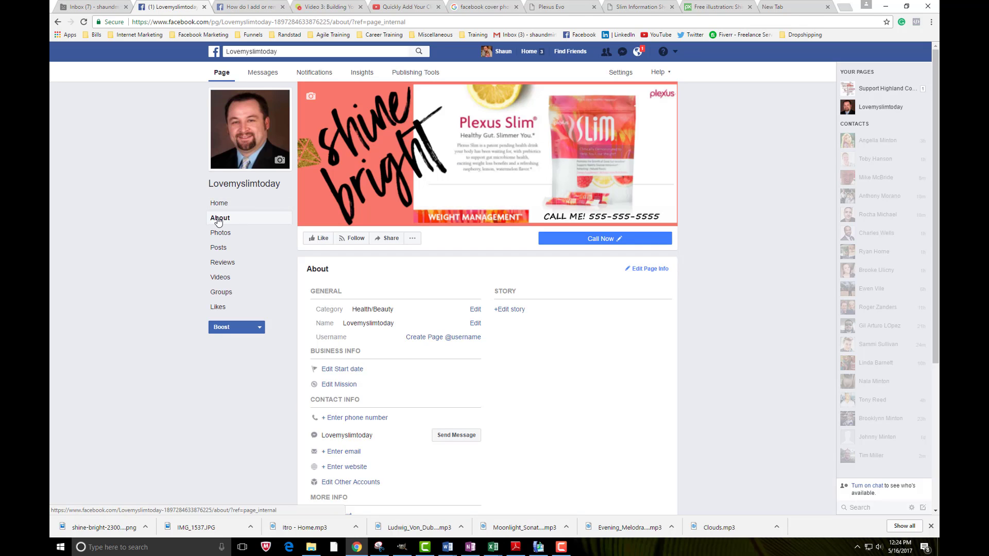
{"action": "scroll", "coordinate": [938, 232], "scroll_direction": "down", "scroll_amount": 3}
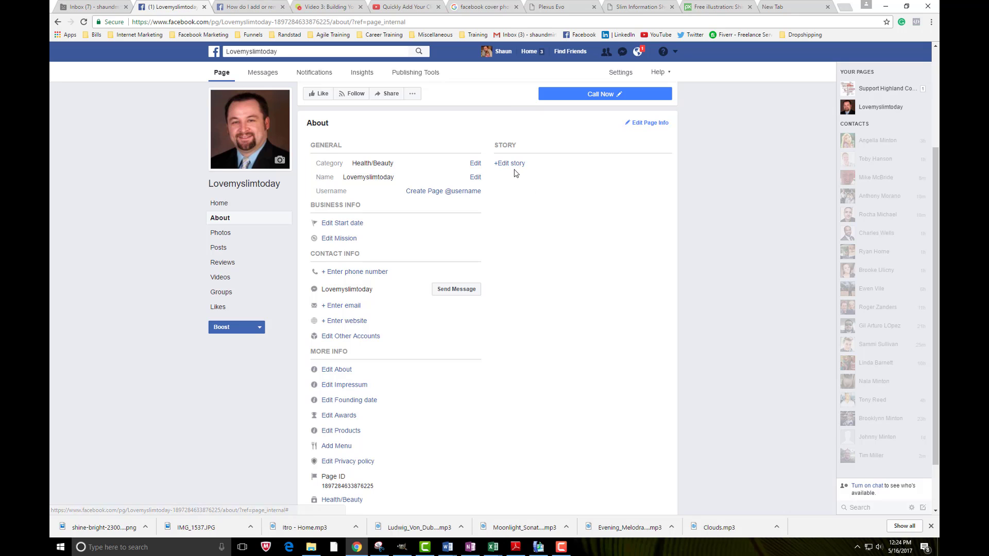
{"action": "left_click_drag", "start_coordinate": [935, 215], "coordinate": [938, 105]}
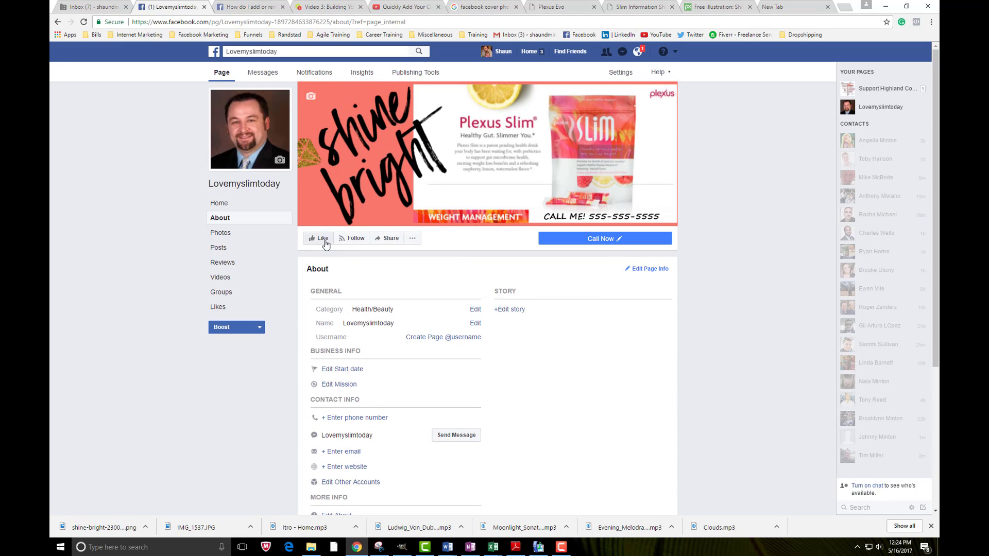